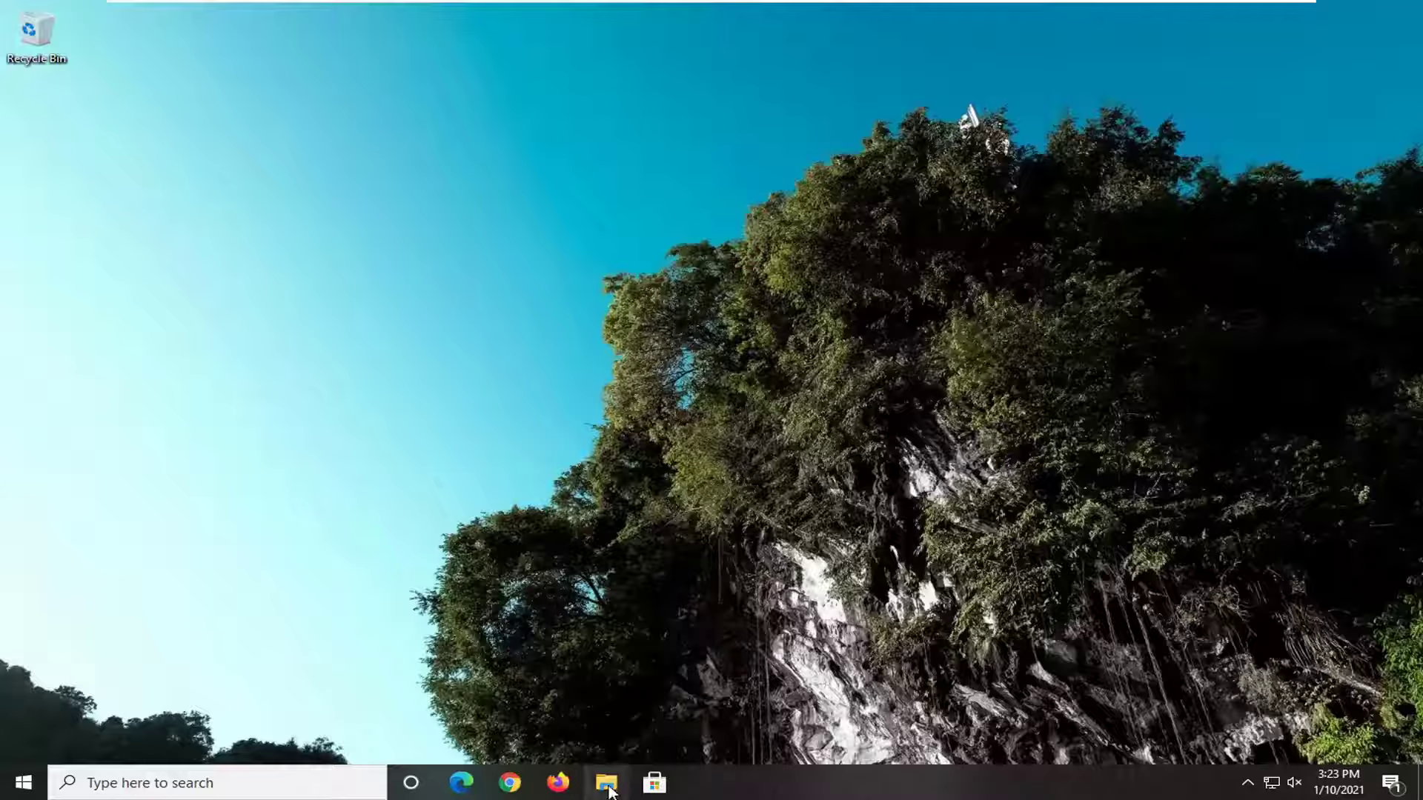
# Step: Open File Explorer, go to This PC, and select the Local Disk (C:) drive
pyautogui.click(609, 783)
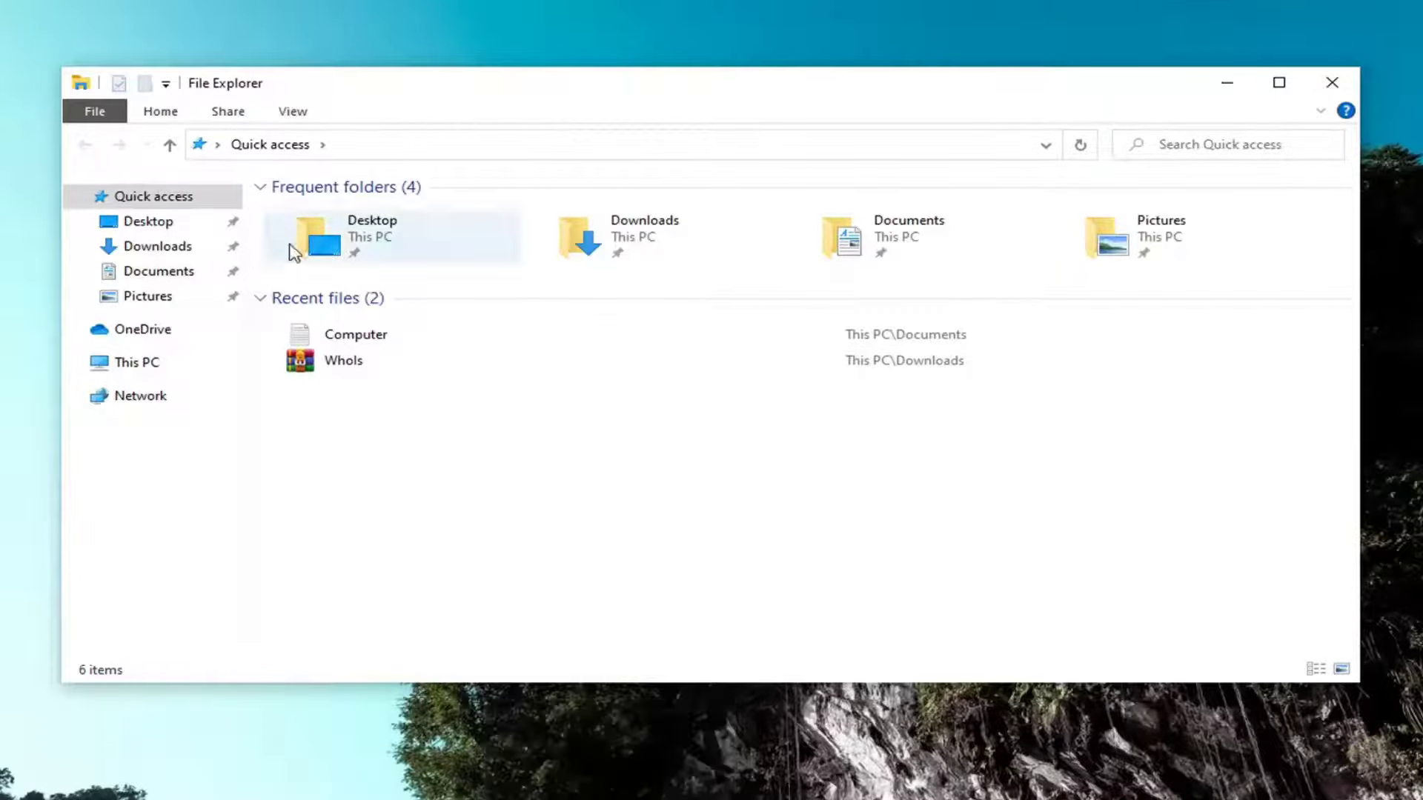
pyautogui.click(137, 371)
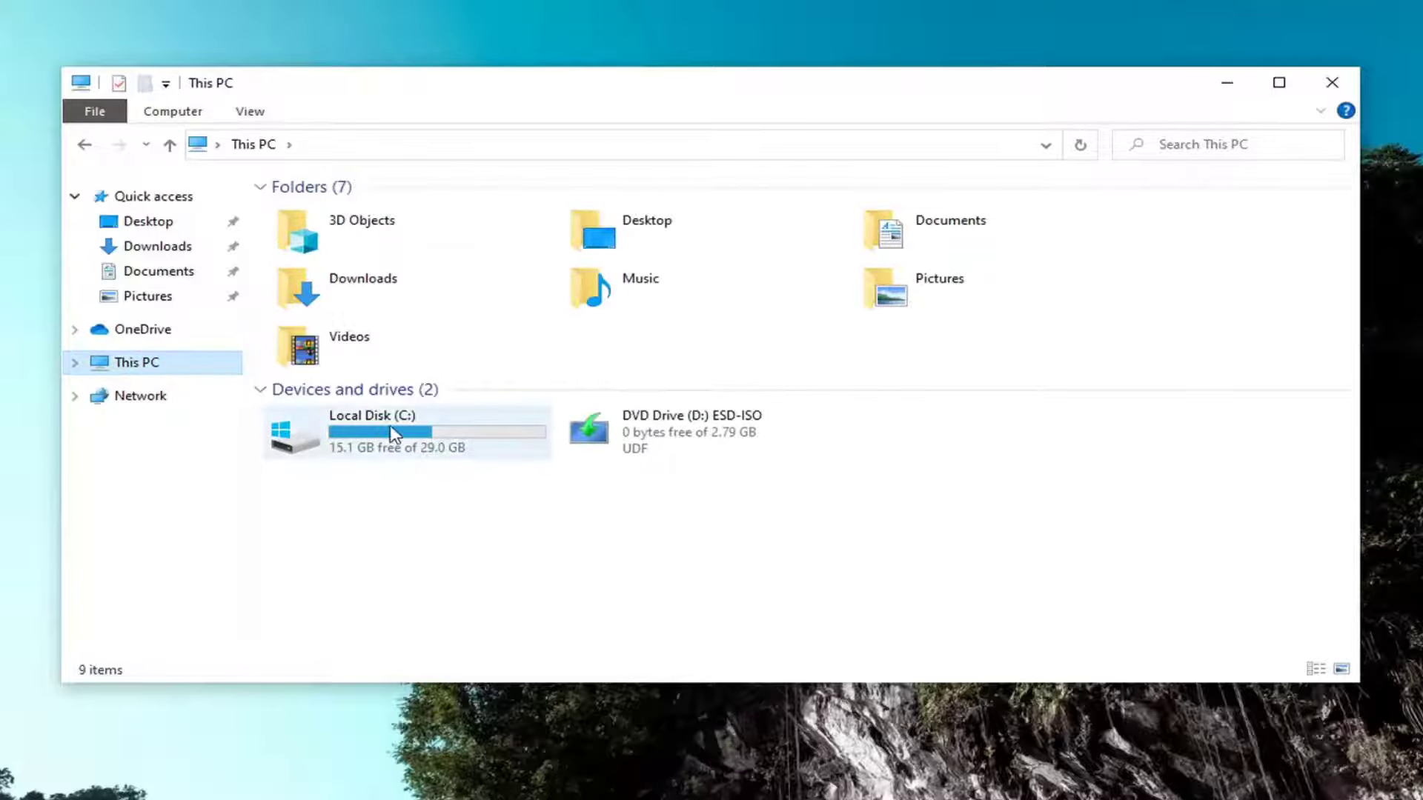
pyautogui.moveTo(405, 431)
pyautogui.click(286, 438)
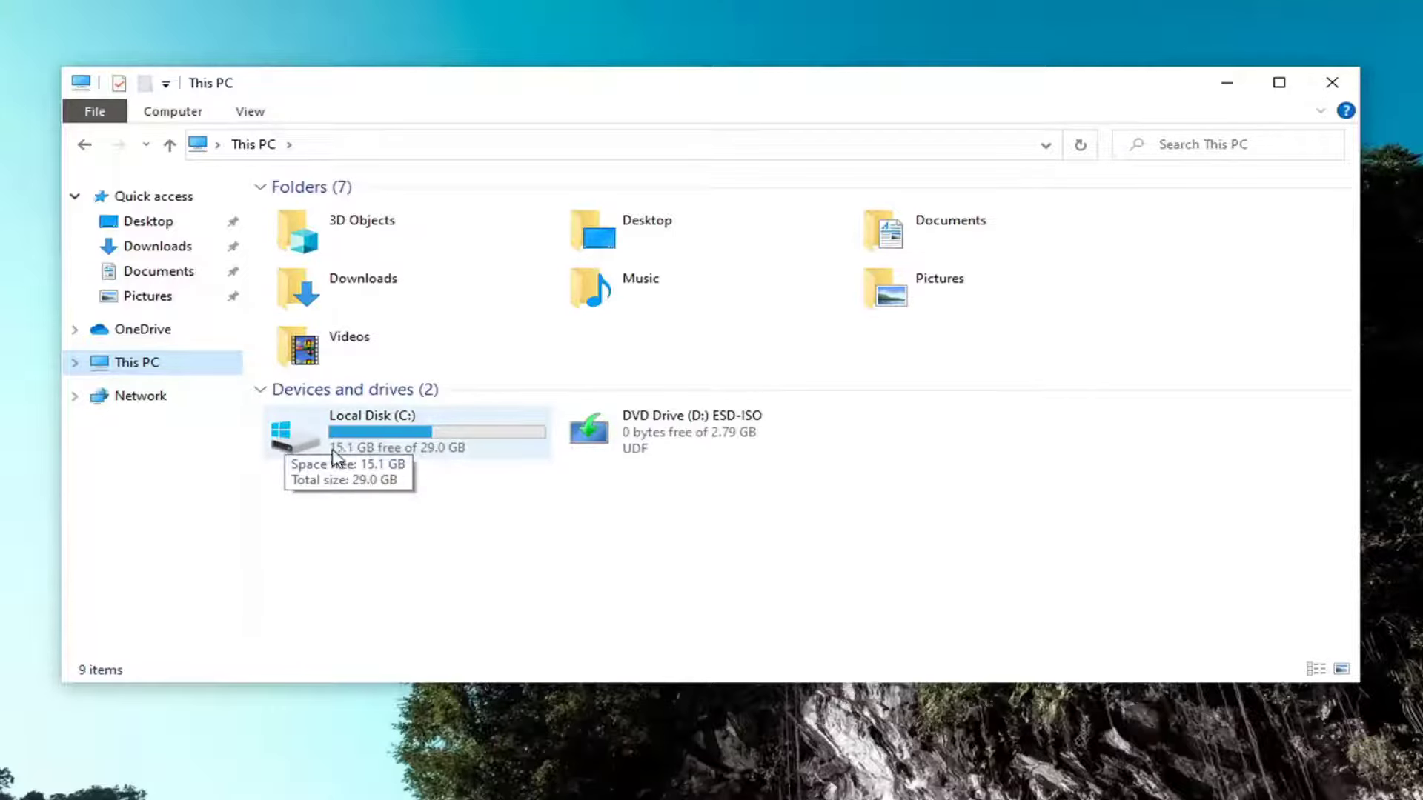
# Step: Open Local Disk (C:) and toggle Hidden items to list $GetCurrent, $WinREAgent and ProgramData
pyautogui.doubleClick(403, 452)
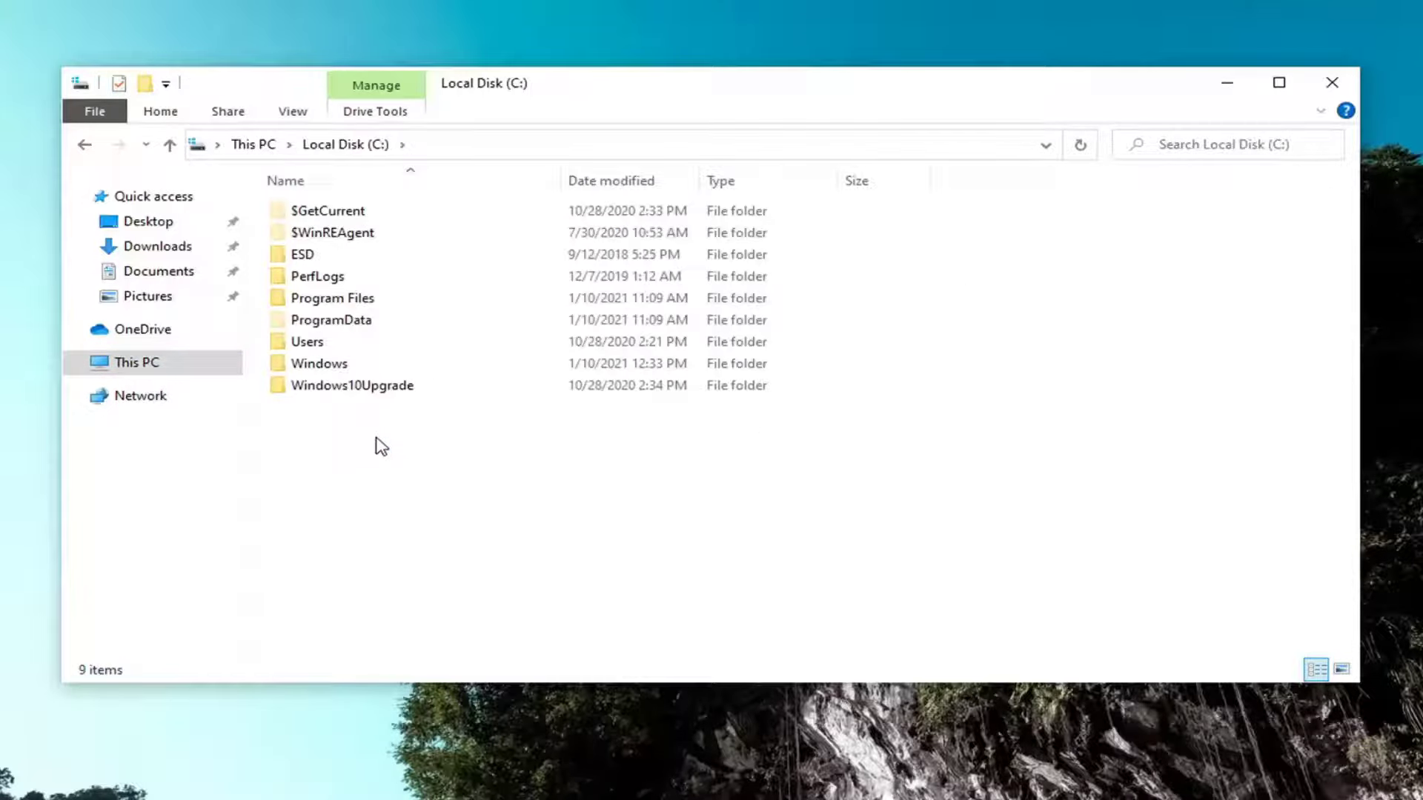
pyautogui.click(303, 113)
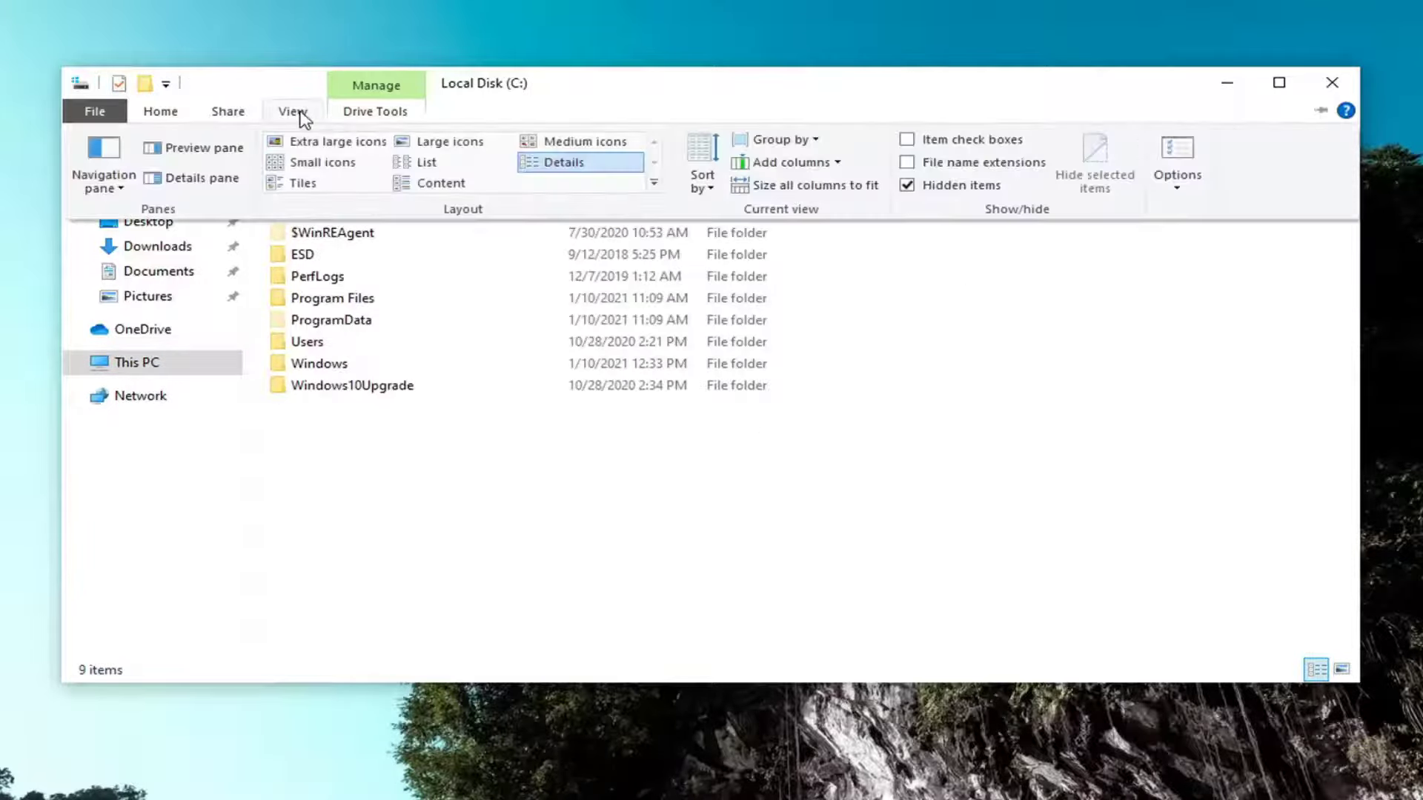
pyautogui.click(921, 187)
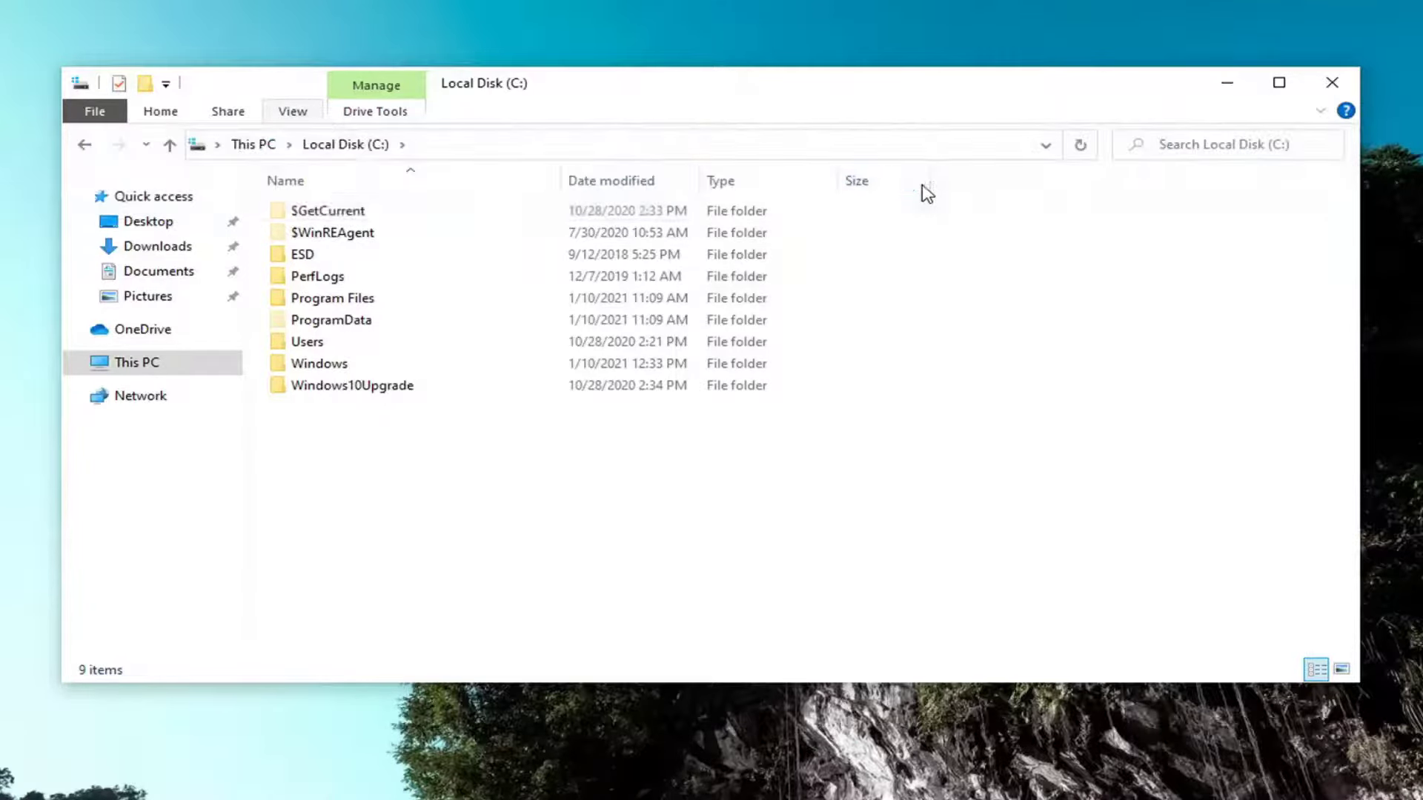
pyautogui.click(300, 113)
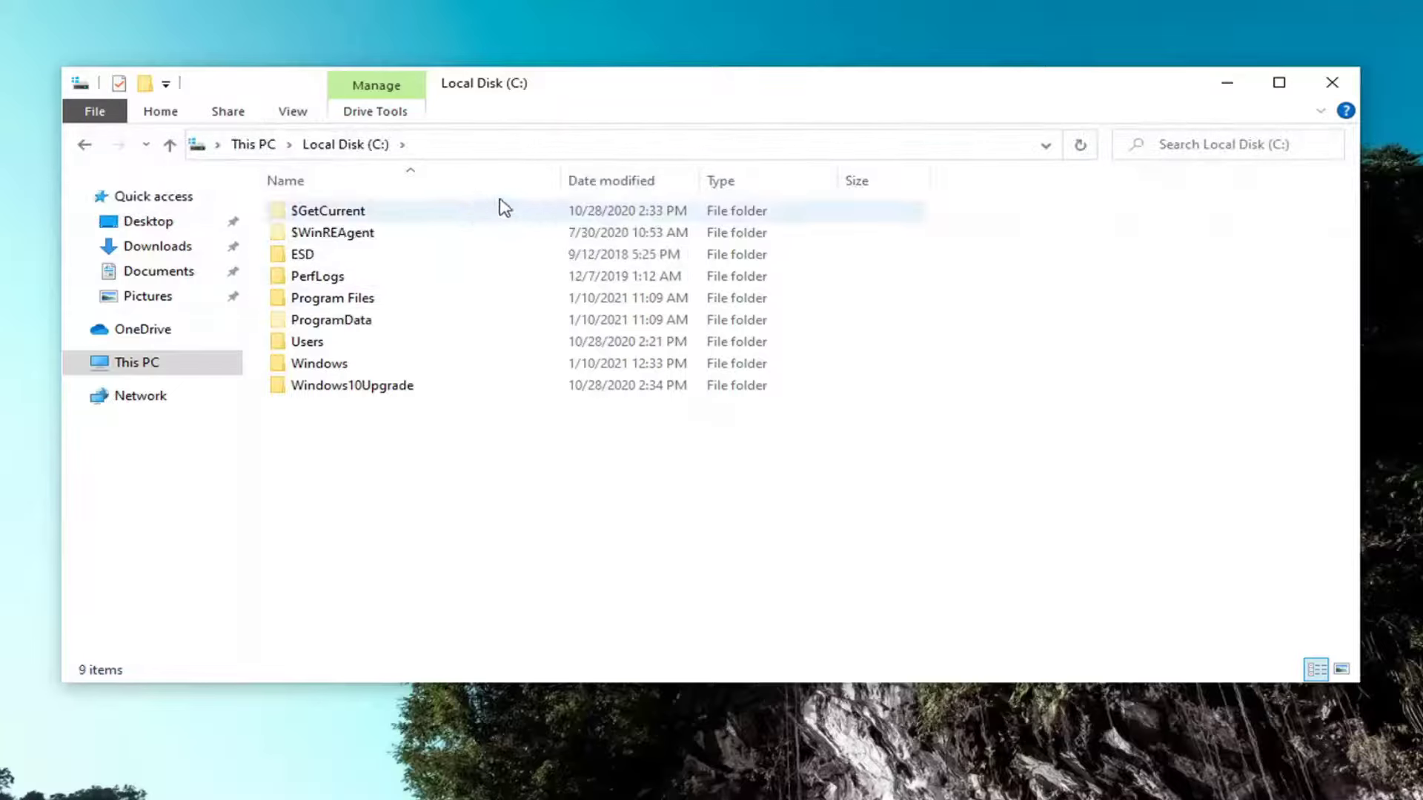